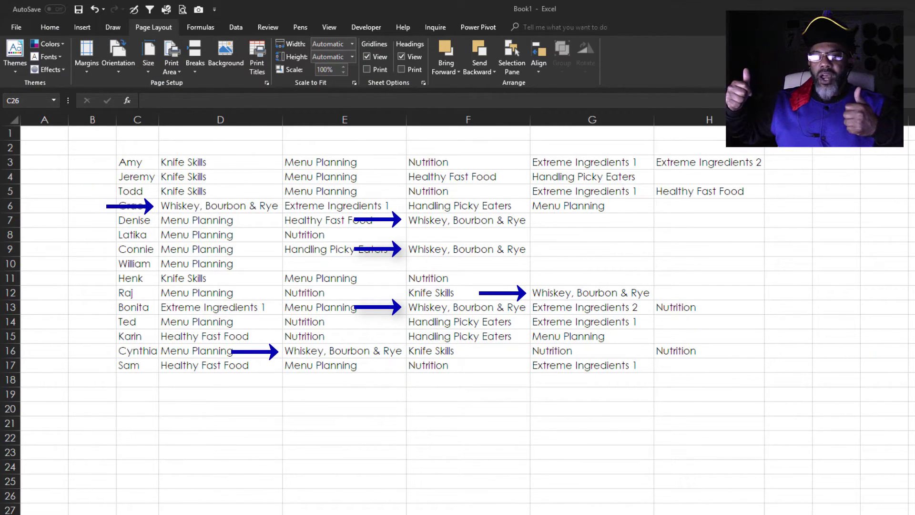
Step: Load the student class list in C3:H17 into the Power Query Editor as a table without headers
click(337, 241)
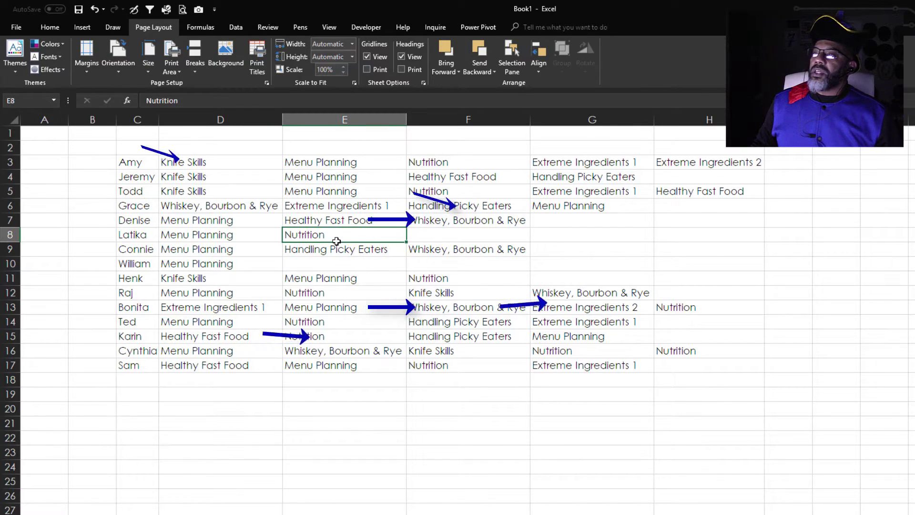
click(231, 27)
click(89, 51)
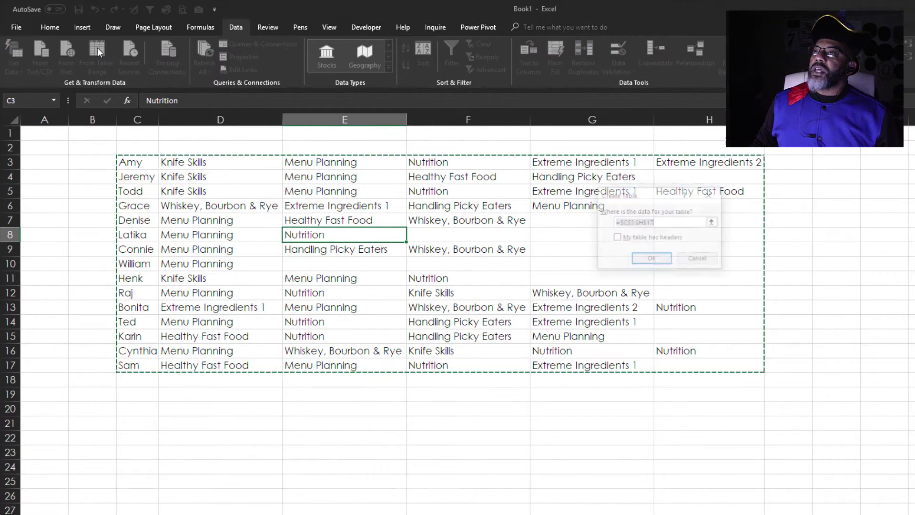
click(649, 261)
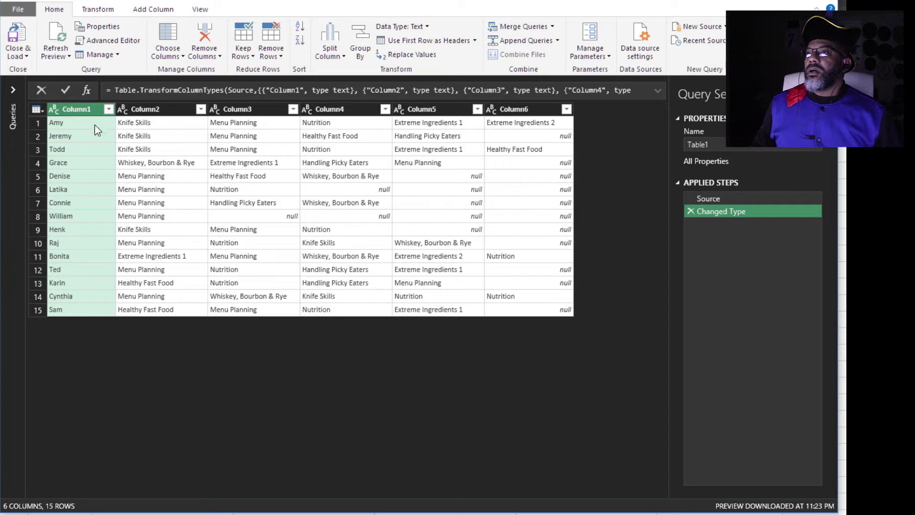
Step: Unpivot all columns other than Column1 and remove the resulting Attribute column
right_click(80, 110)
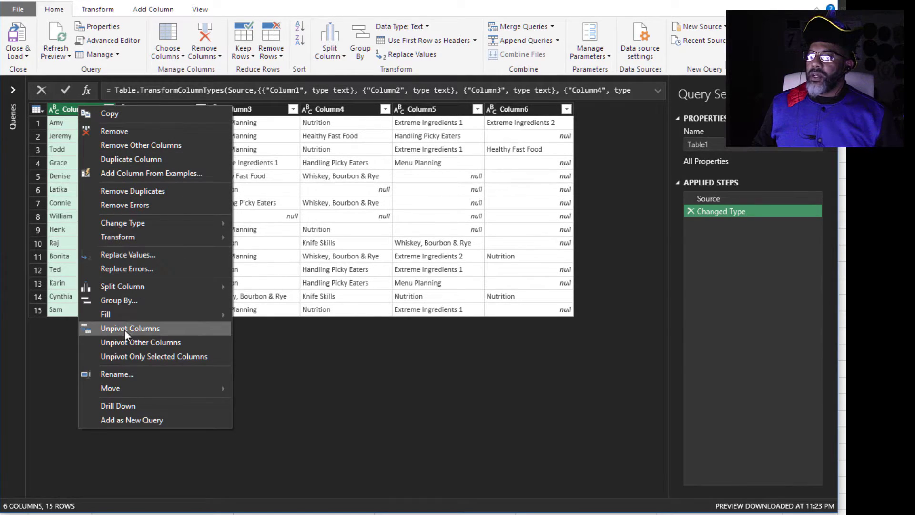
click(126, 342)
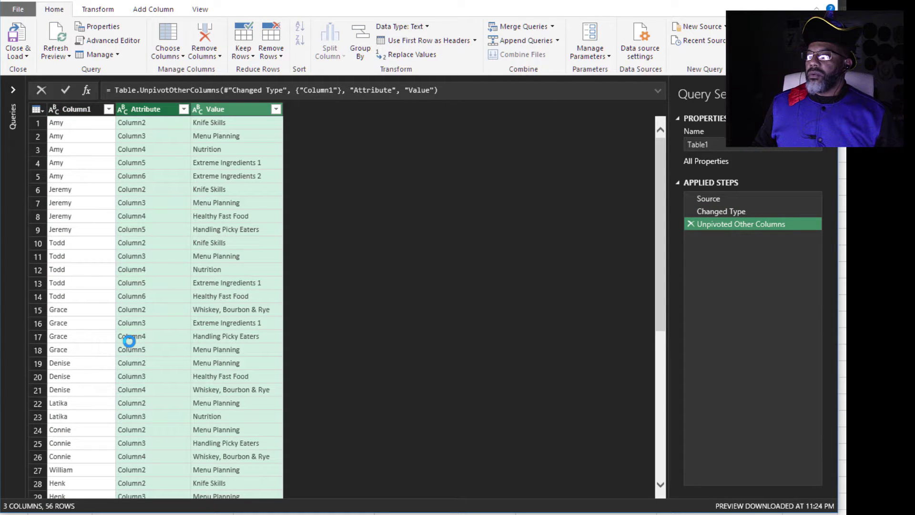
click(154, 111)
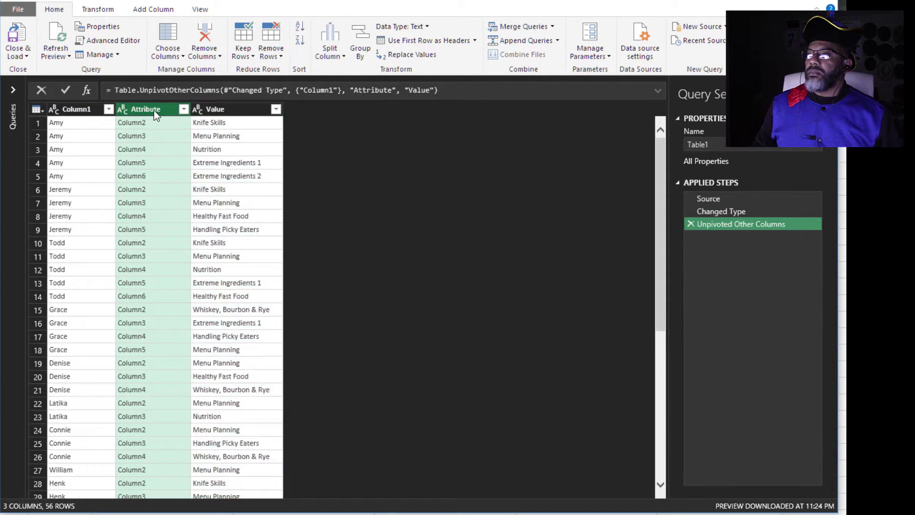
right_click(155, 112)
click(183, 135)
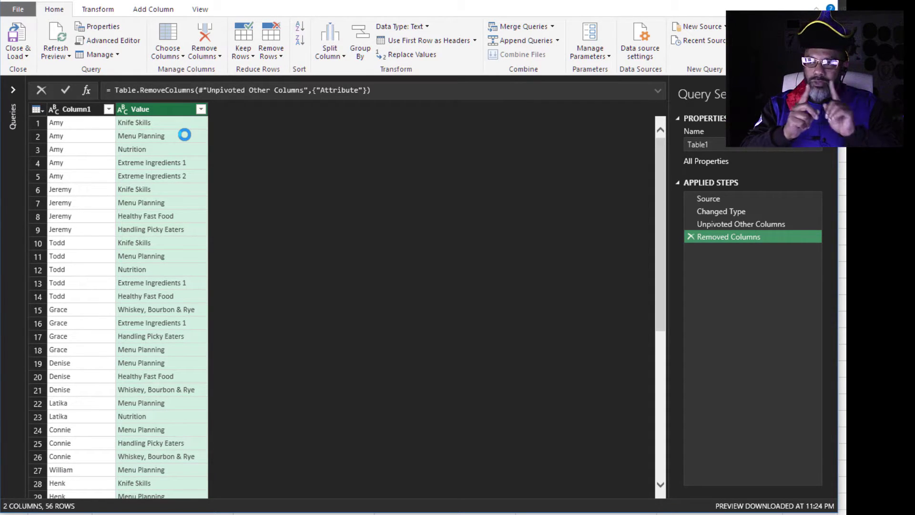
Step: Remove duplicate rows based on the combination of Column1 and Value
click(78, 109)
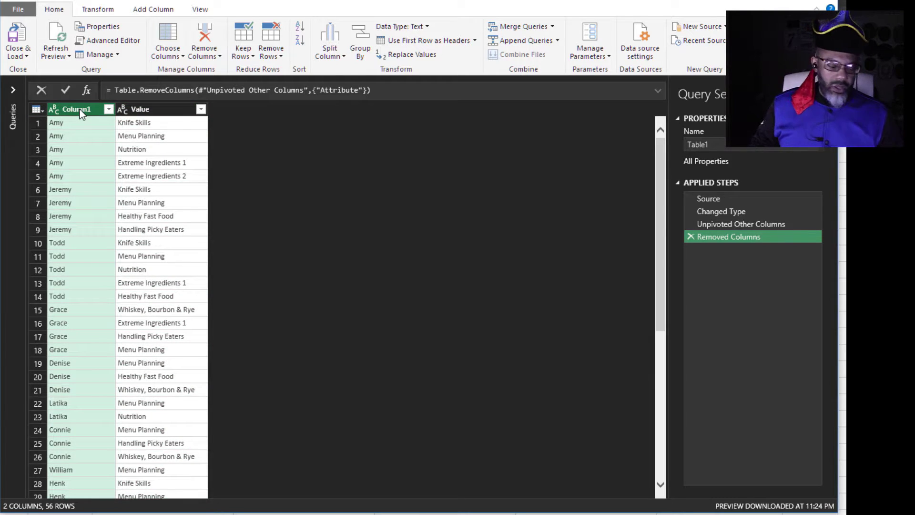
ctrl+click(147, 111)
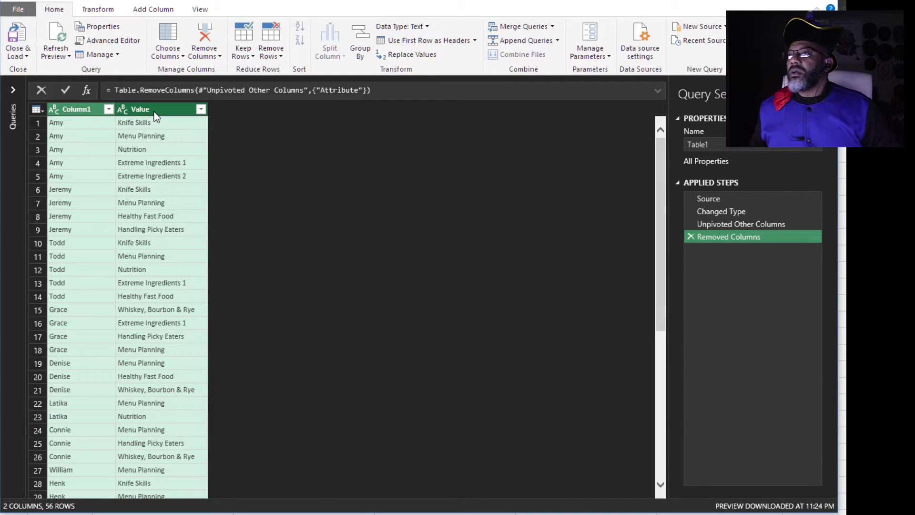
right_click(154, 112)
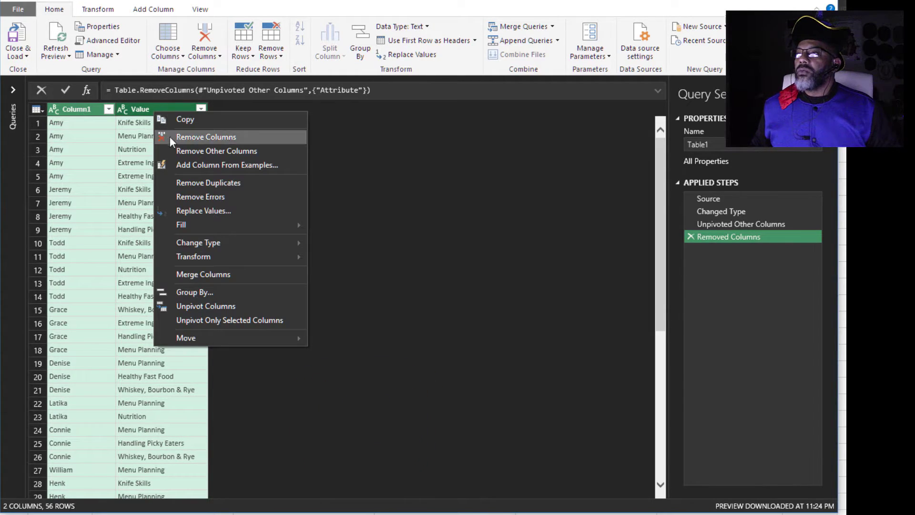
click(191, 181)
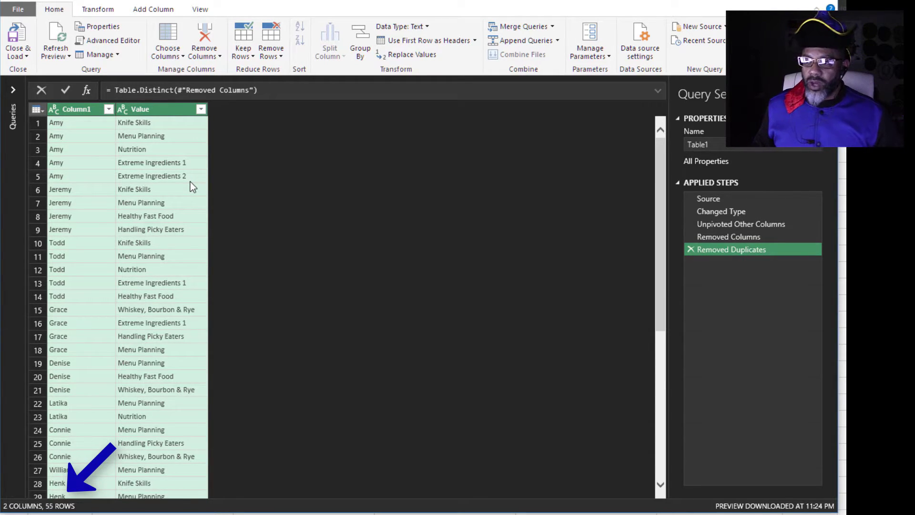
Step: Sort the rows by Column1 in ascending order and move the Value column in front of Column1
click(74, 134)
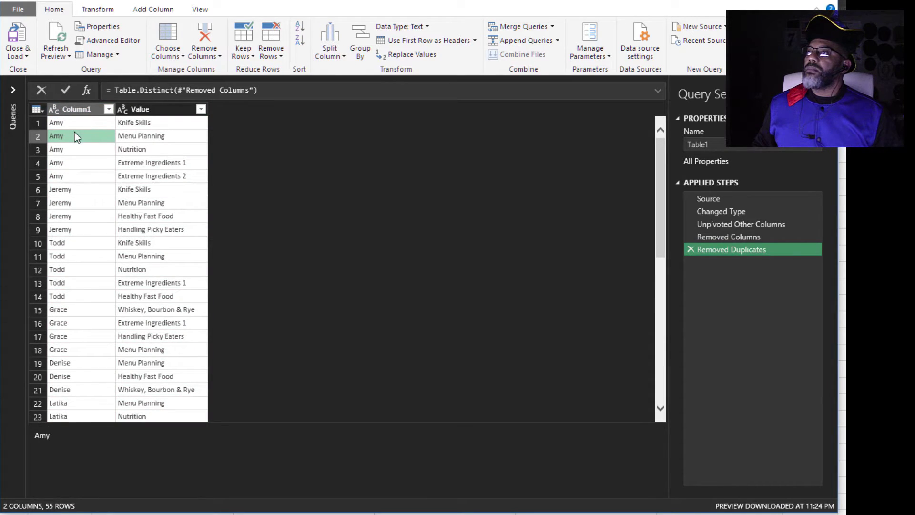
click(300, 28)
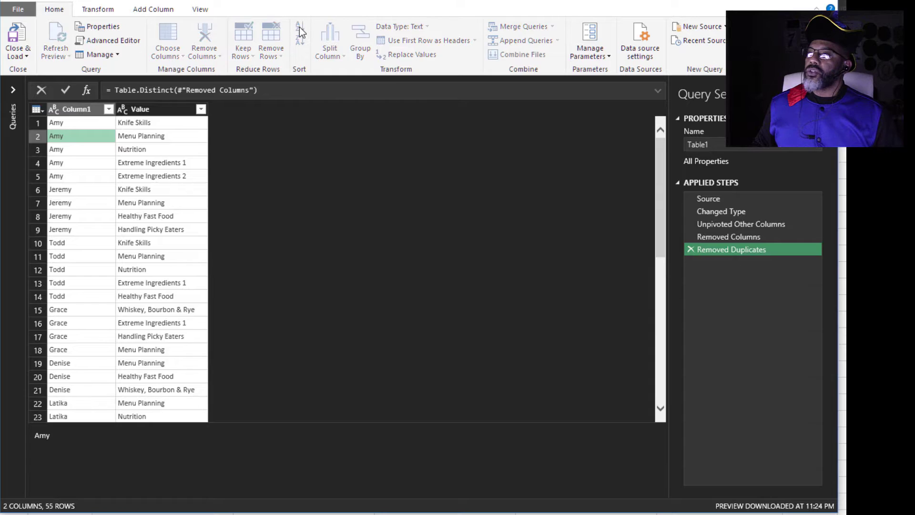
click(154, 111)
drag(155, 112, 84, 116)
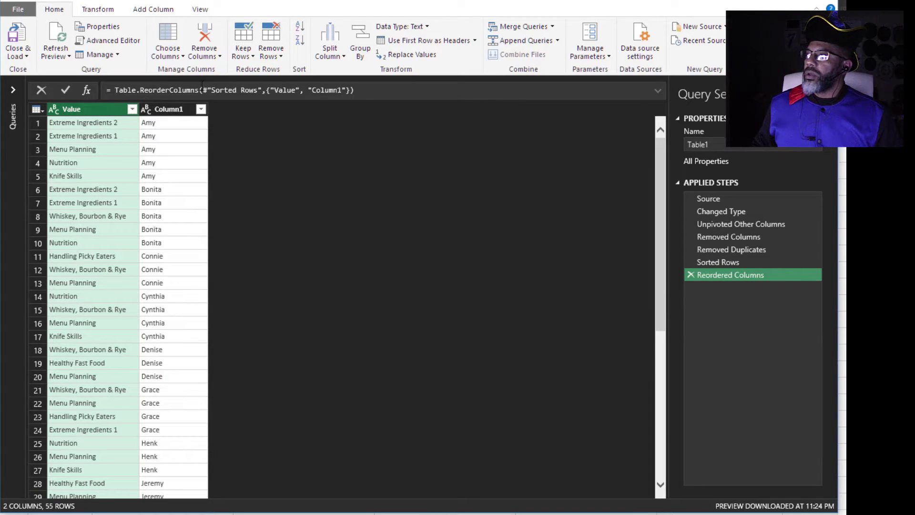
Step: Group the rows by Value with a Count of rows and an AllStudents column of all rows, and preview the nested table for Extreme Ingredients 2
click(359, 42)
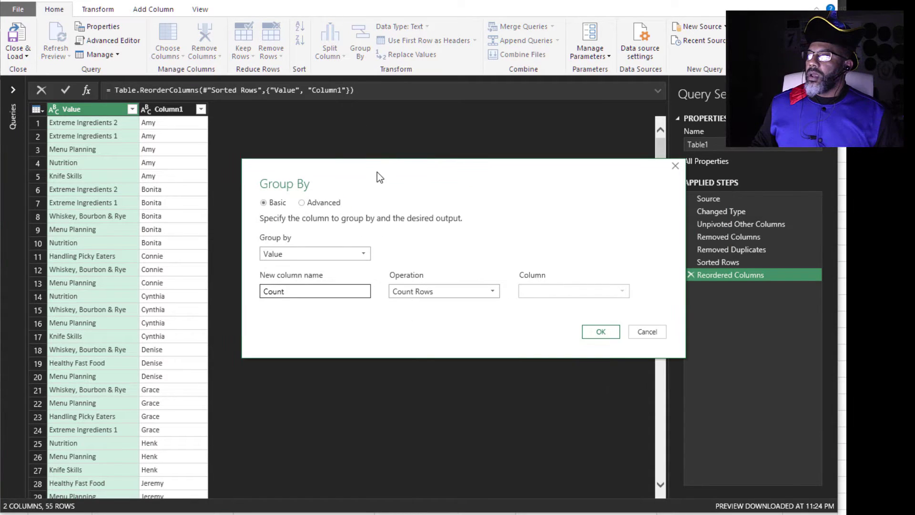
click(338, 203)
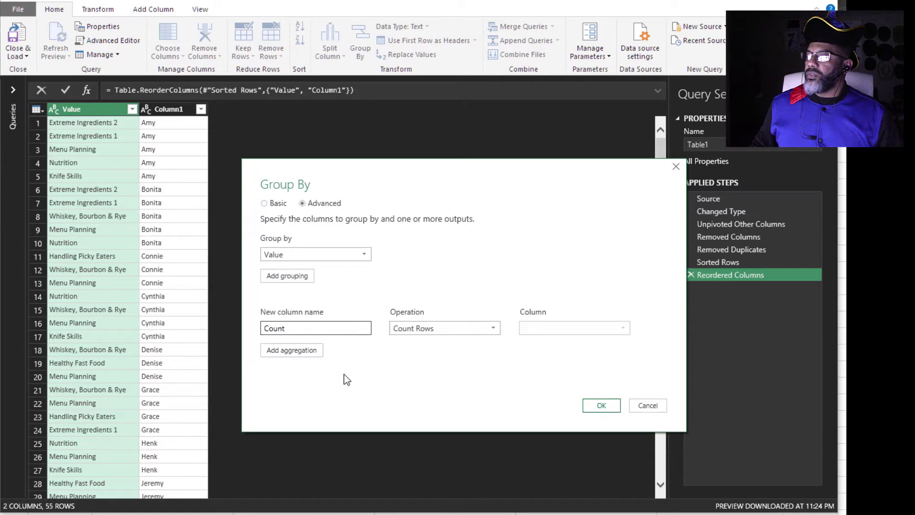
click(312, 353)
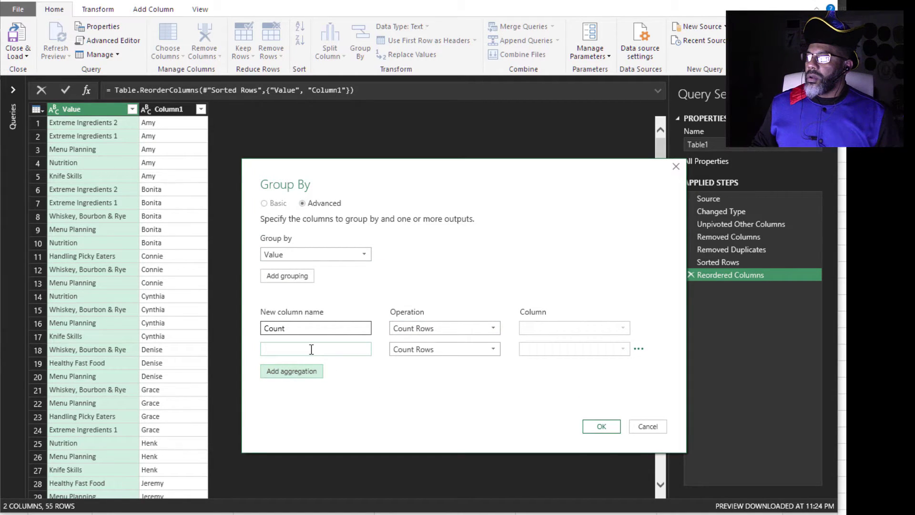
click(311, 349)
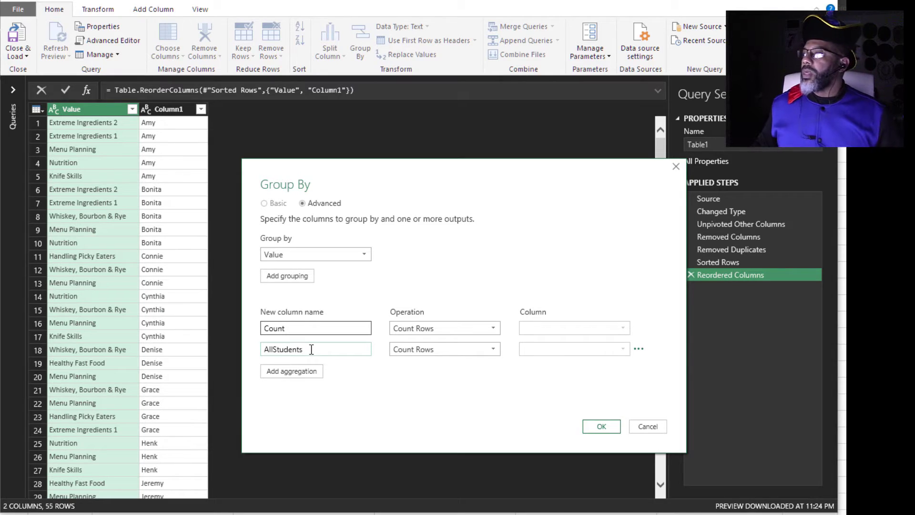
click(424, 351)
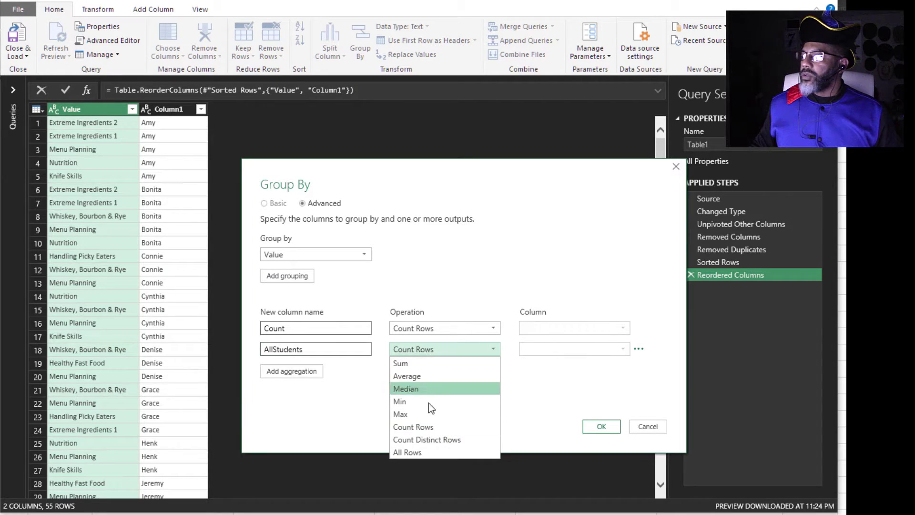
click(429, 452)
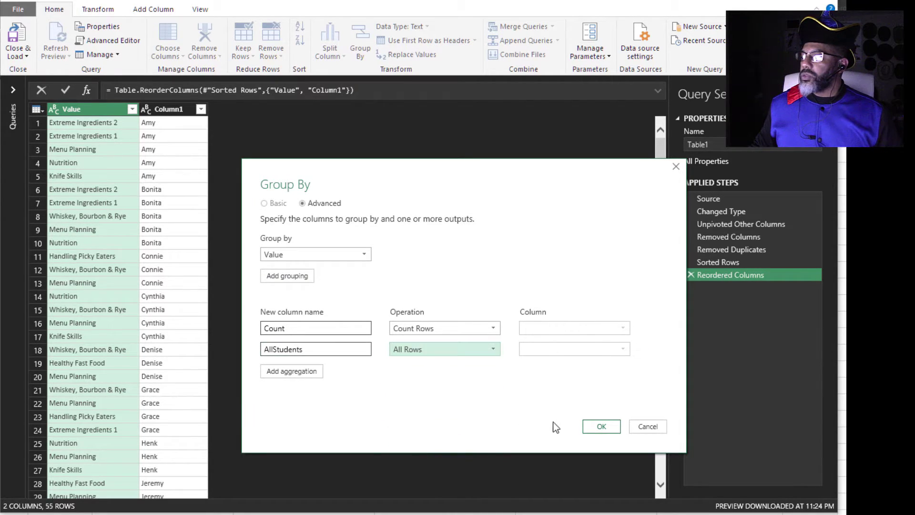
click(600, 427)
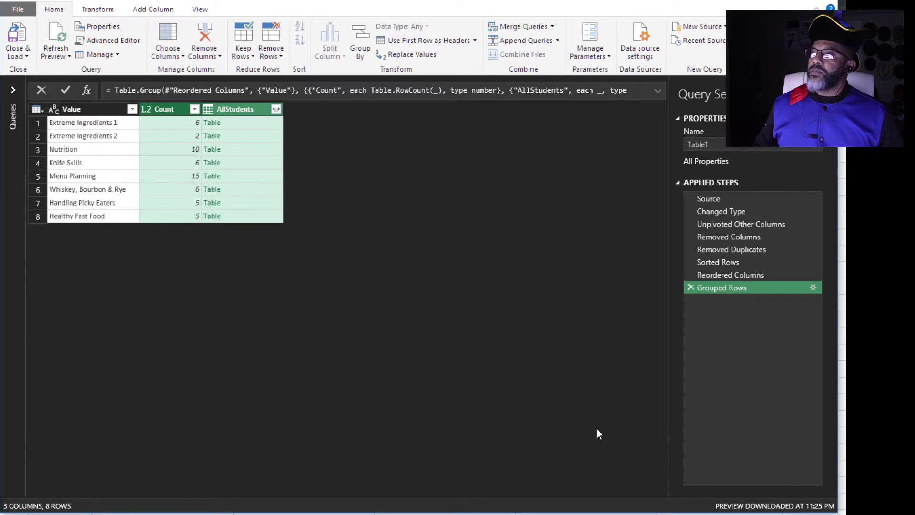
click(256, 142)
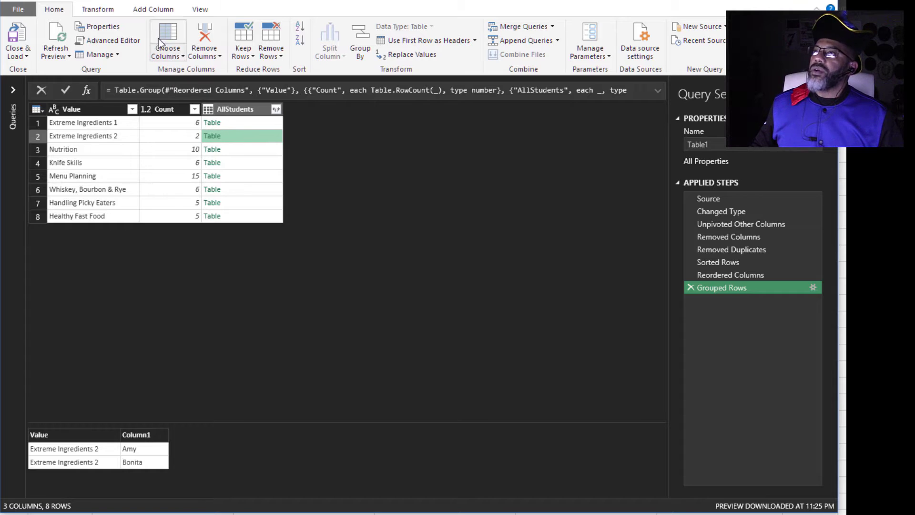
Step: Add a custom column named Custom with the formula =Talble.Column([AllStudents], "Column1")
click(142, 12)
click(59, 34)
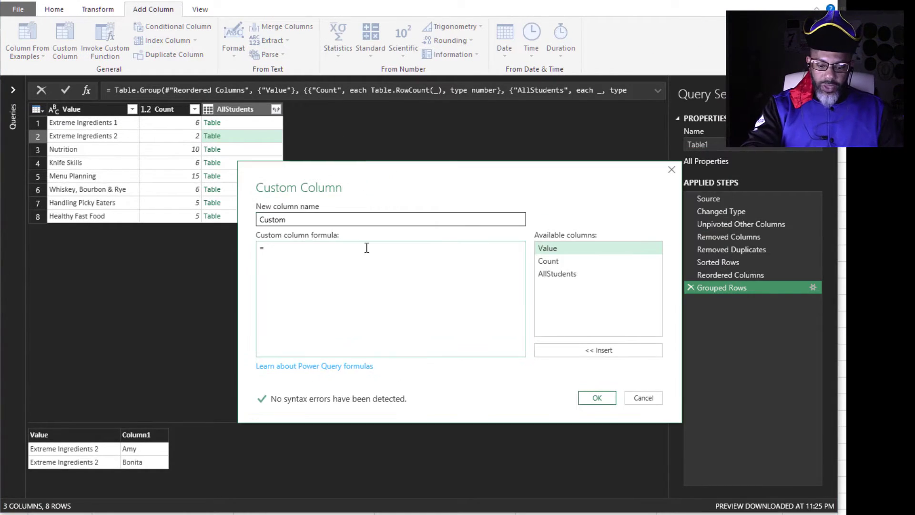
text(Ta)
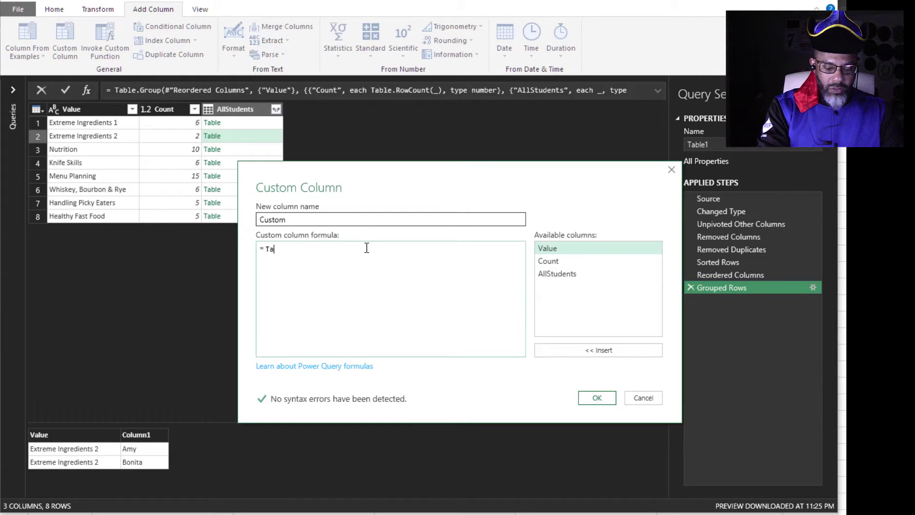
text(lble.Column)
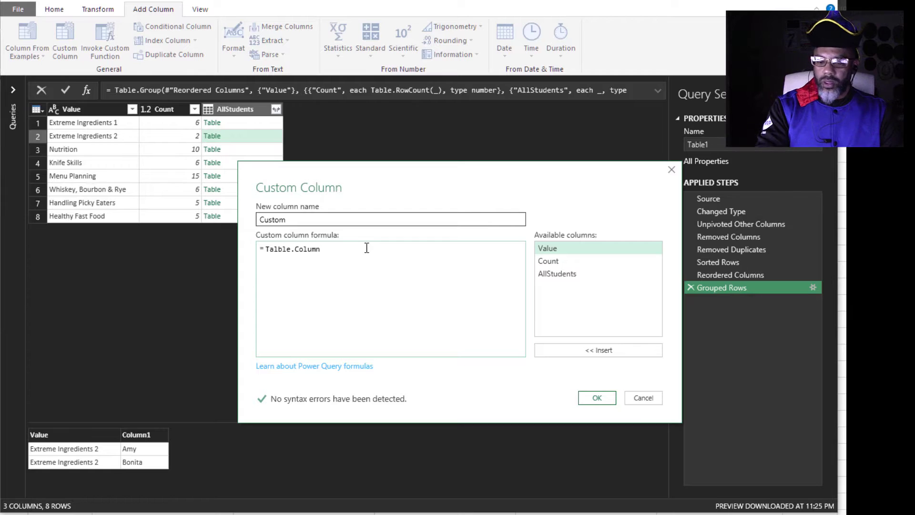
text(()
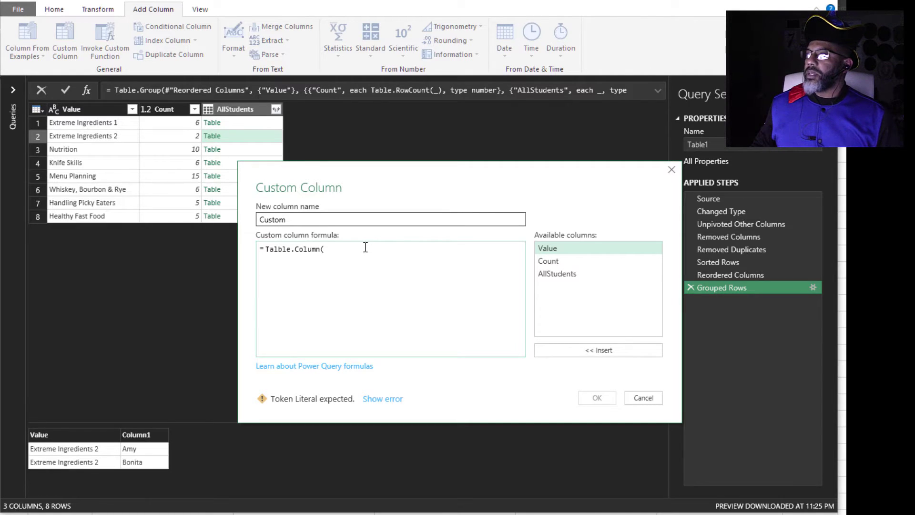
double_click(546, 276)
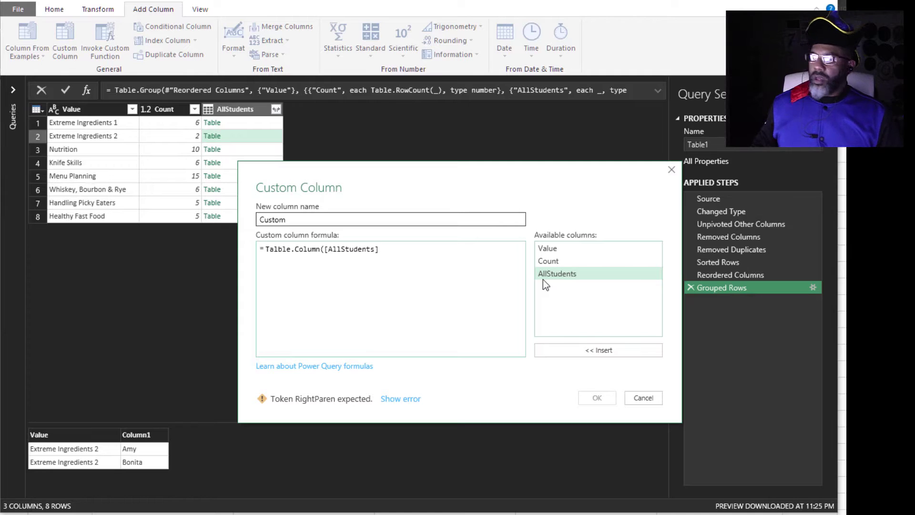
text(,)
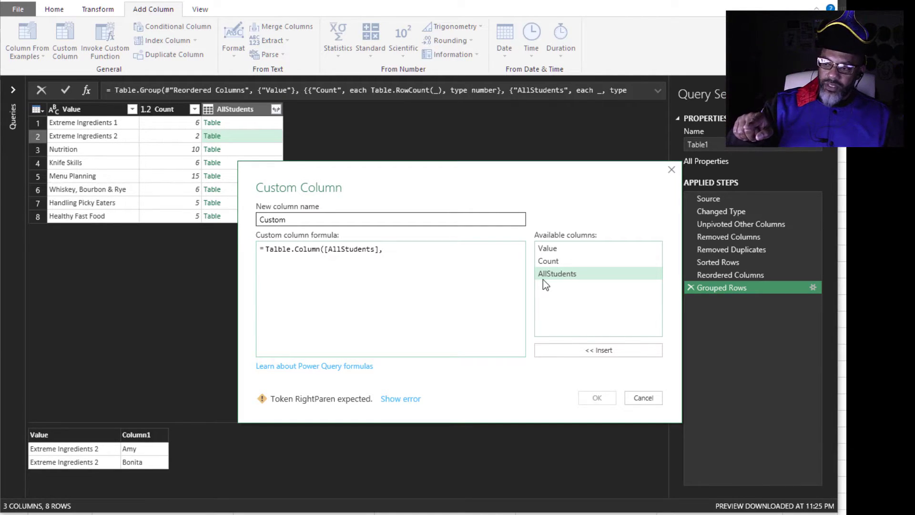
text(Column1)
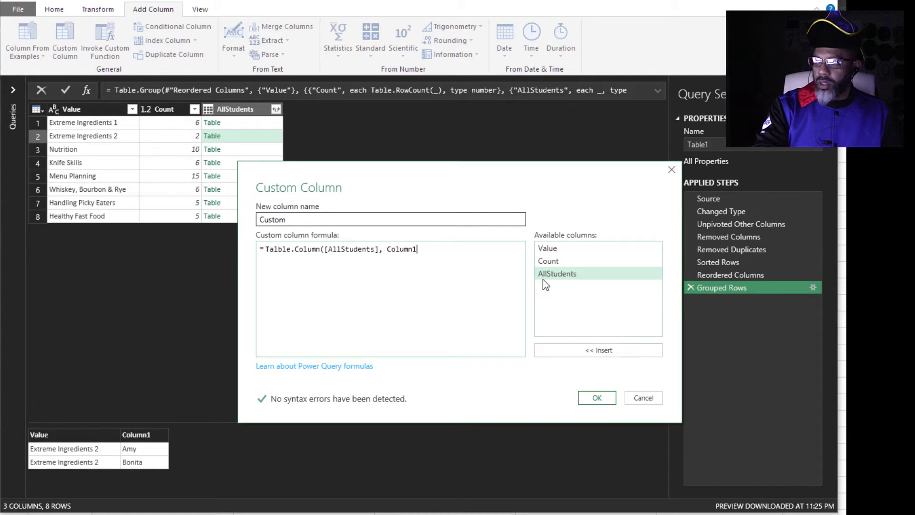
text(")
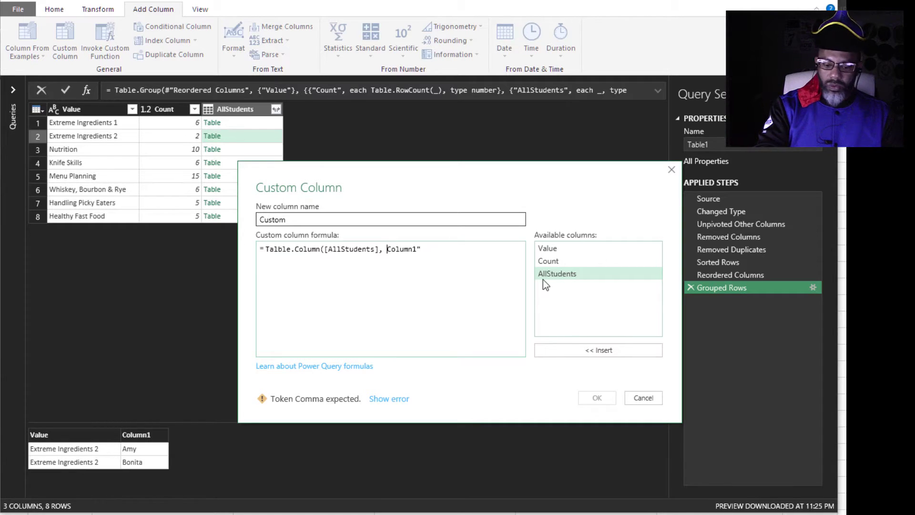
text(")
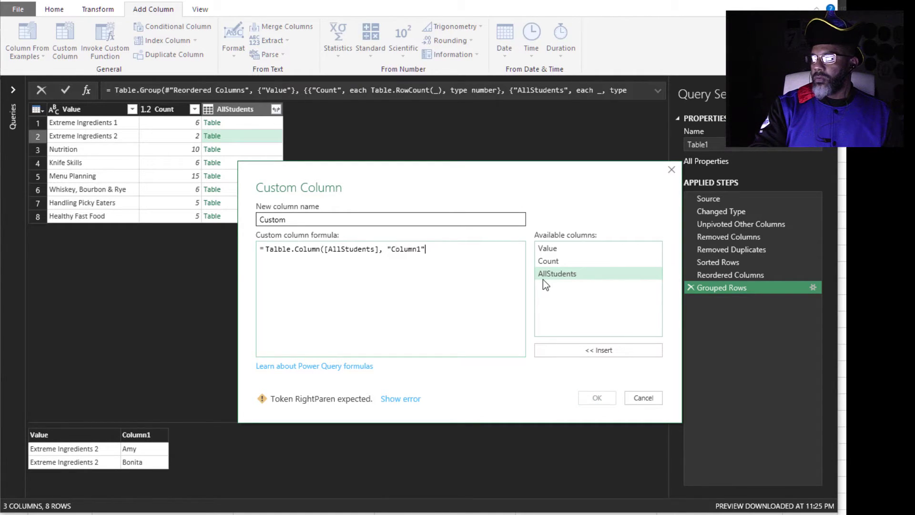
text())
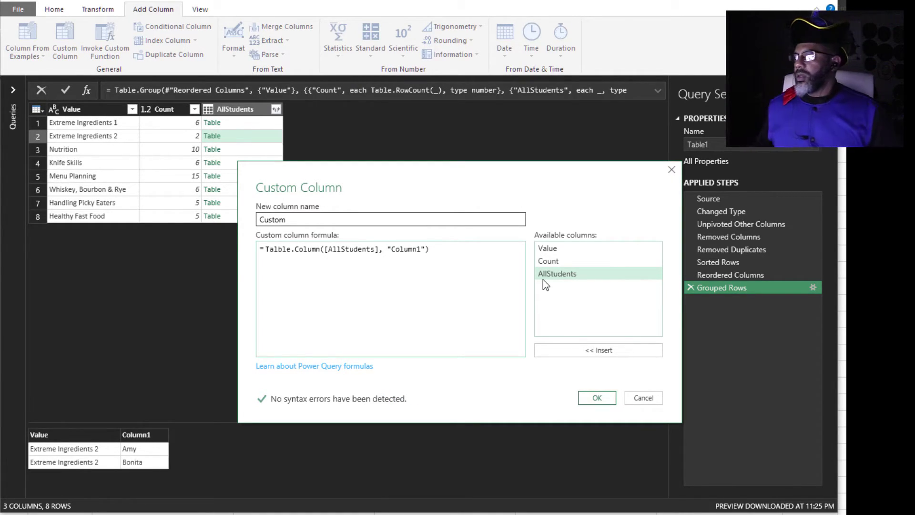
click(597, 398)
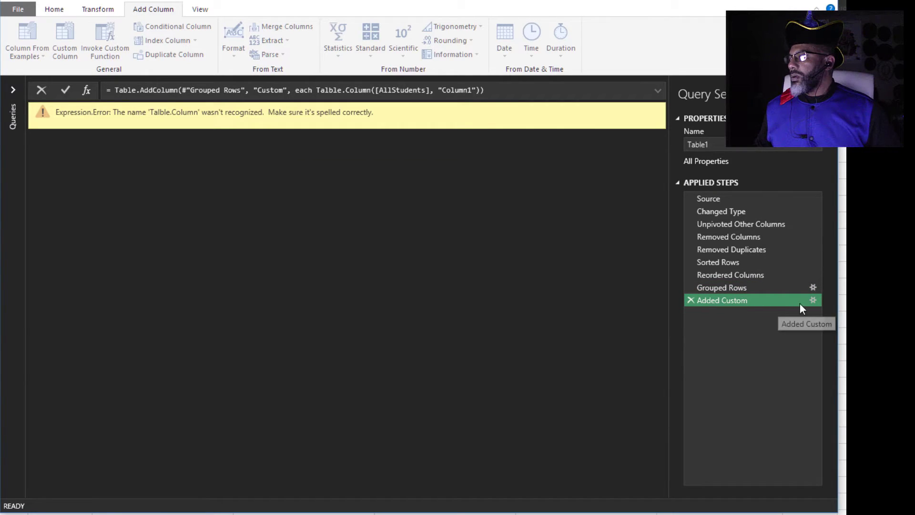
Step: Correct the function name in the Custom column's formula so it reads =Table.Column([AllStudents], "Column1")
click(812, 300)
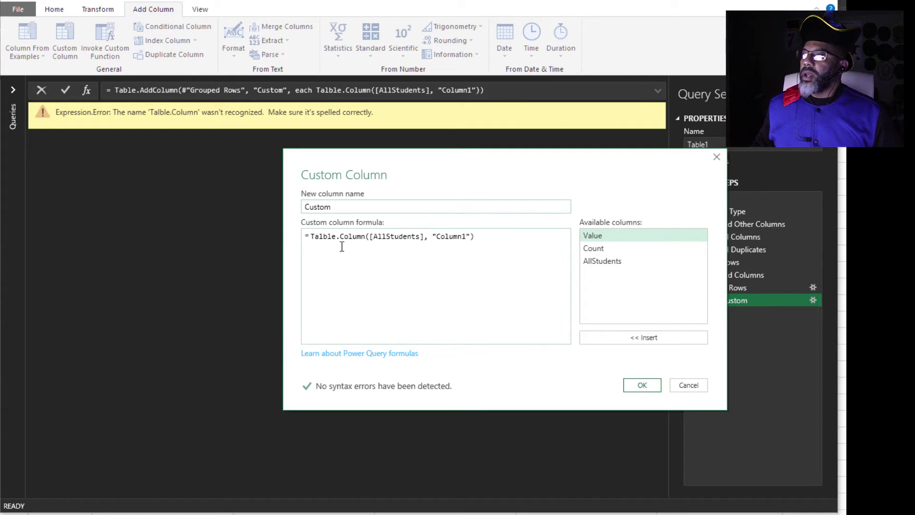
click(322, 238)
key(BackSpace)
click(642, 386)
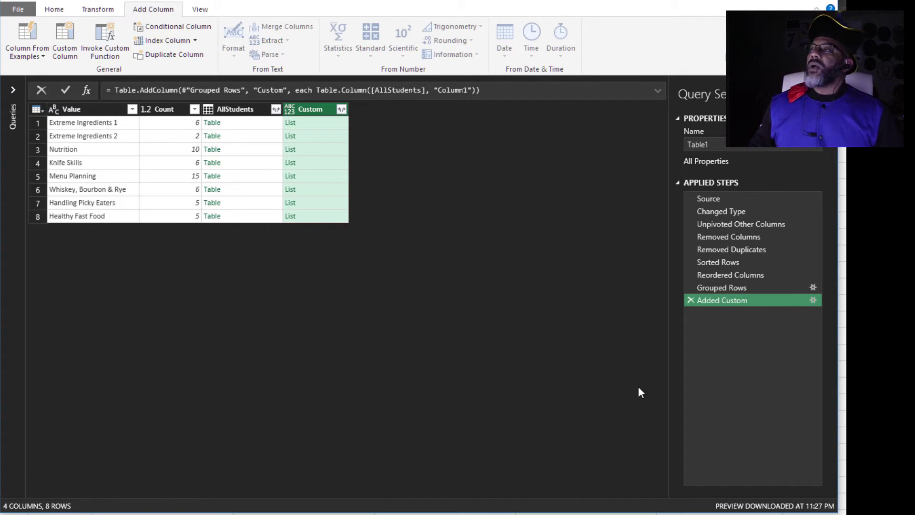
Step: Extract the Custom column's list values using a custom delimiter of comma and space, and widen the column to fit its contents
click(341, 109)
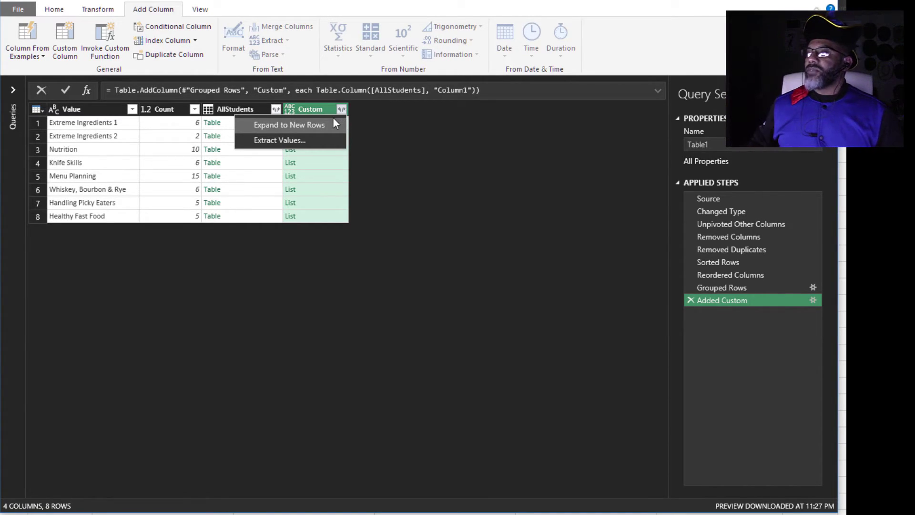
click(296, 140)
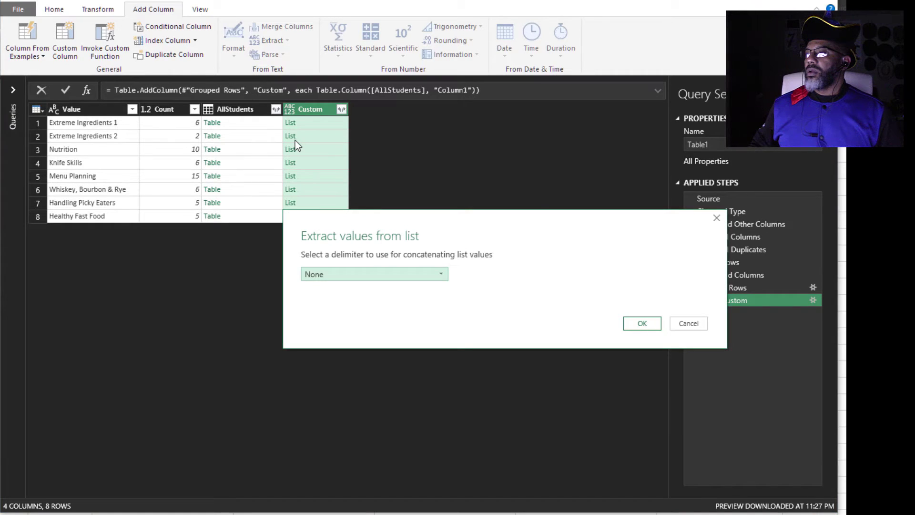
click(391, 273)
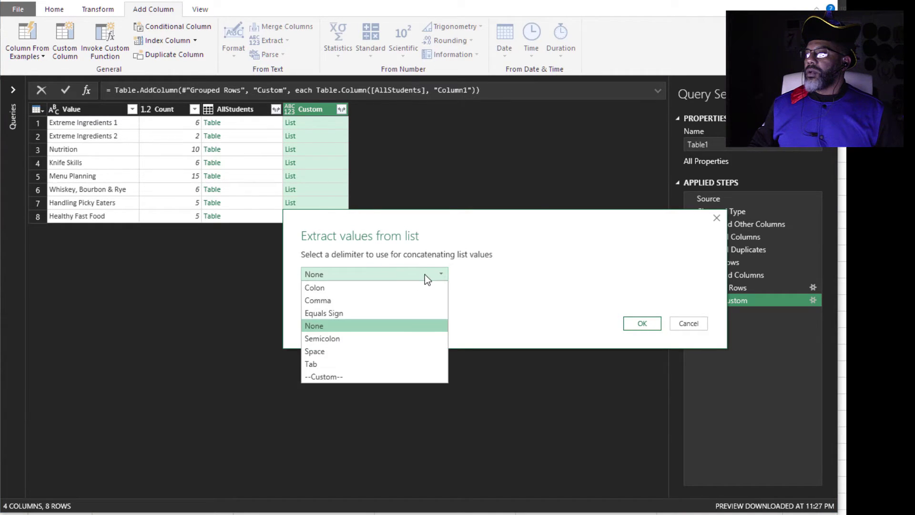
click(388, 375)
click(353, 295)
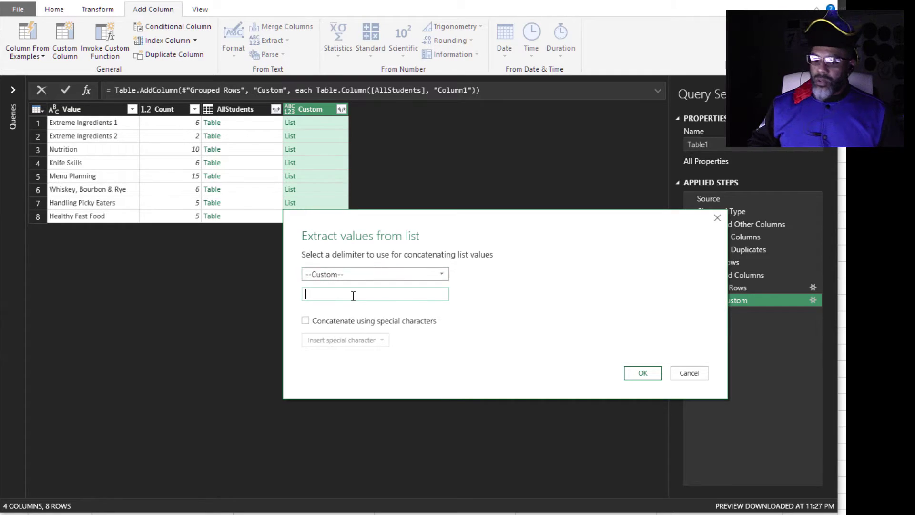
text(,)
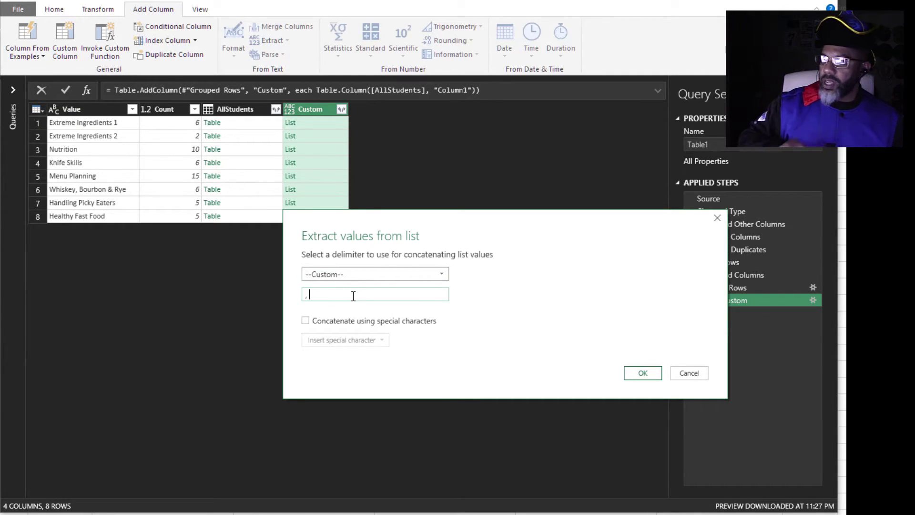
click(644, 373)
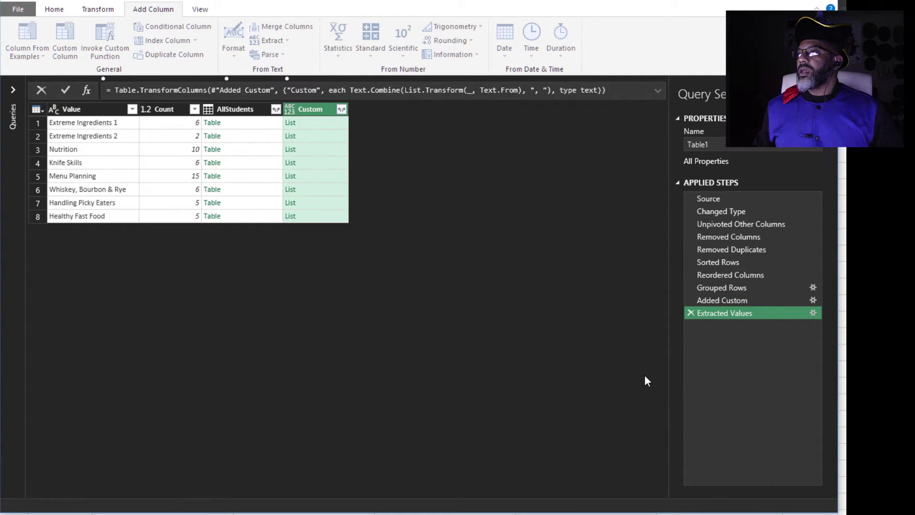
drag(350, 107, 350, 107)
double_click(350, 107)
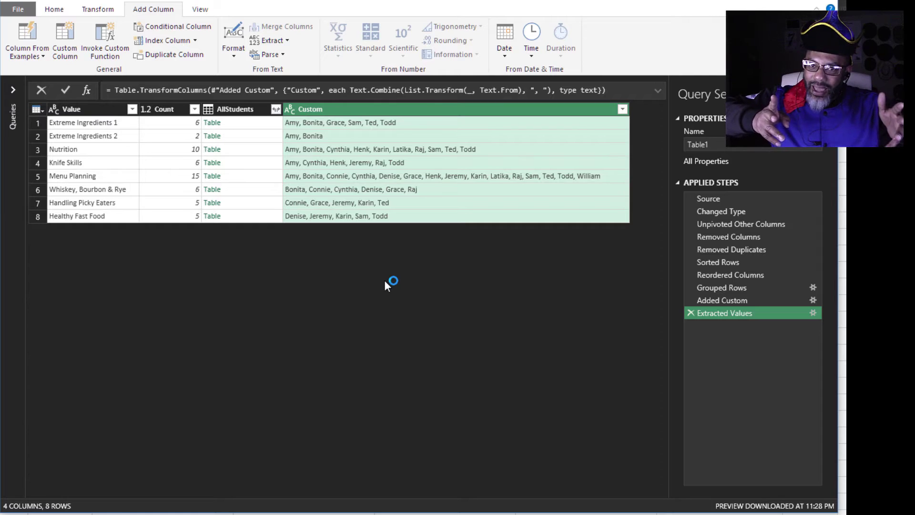
Step: Close the query editor and load the query as a table into the existing worksheet
click(16, 10)
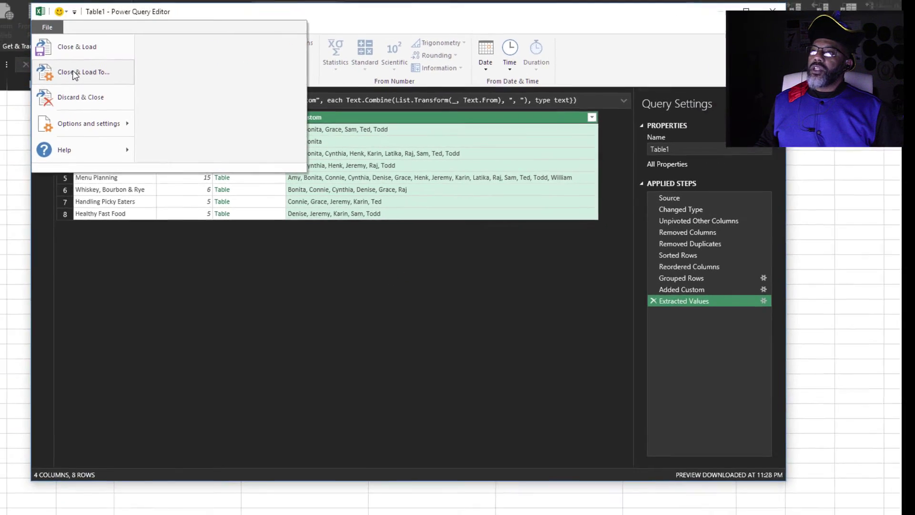
click(57, 59)
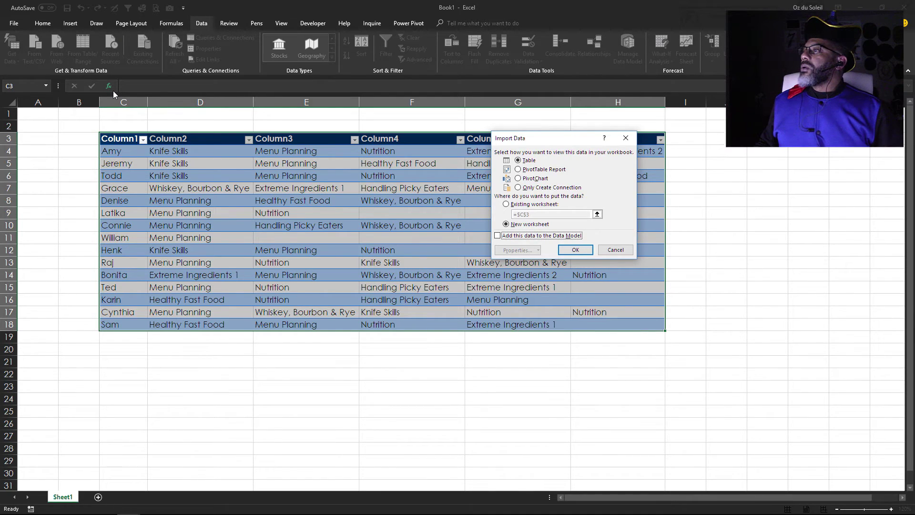
click(505, 204)
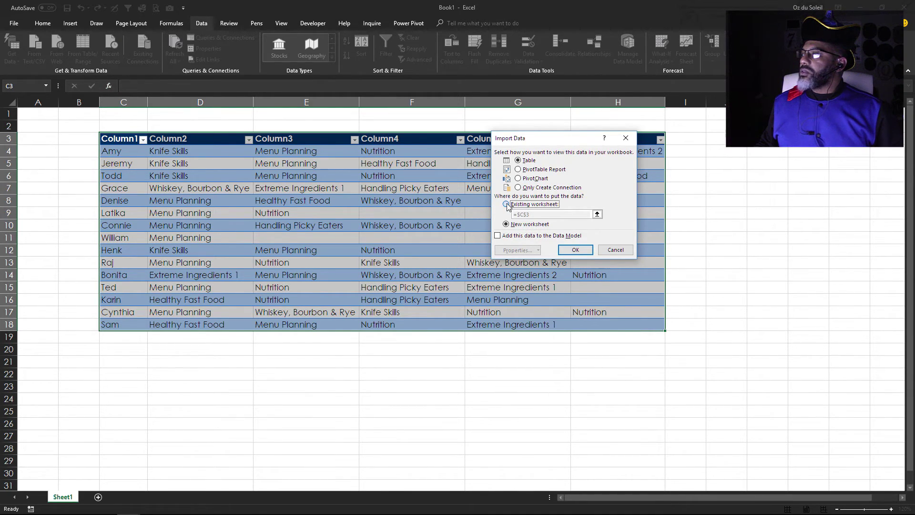
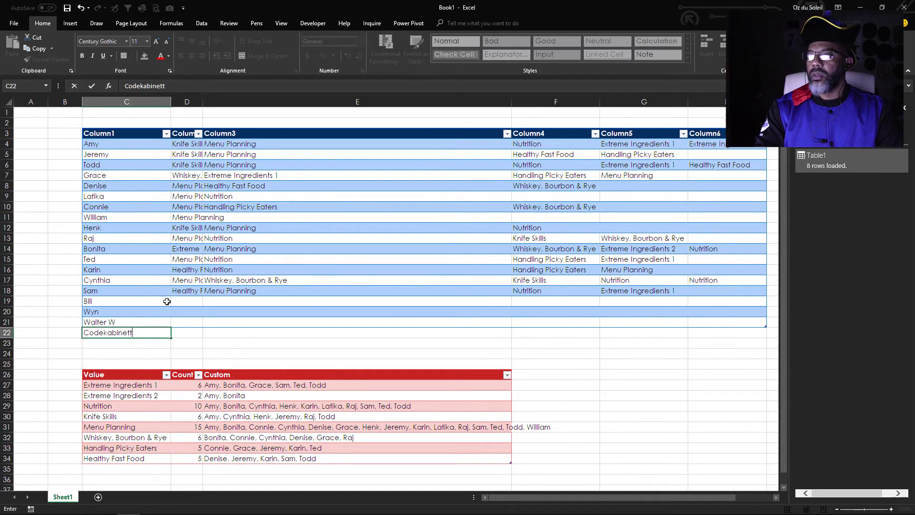
Step: Finish the new student entry in C22, enter Riling People Up as the class in D19 and fill it down to D20
key(Tab)
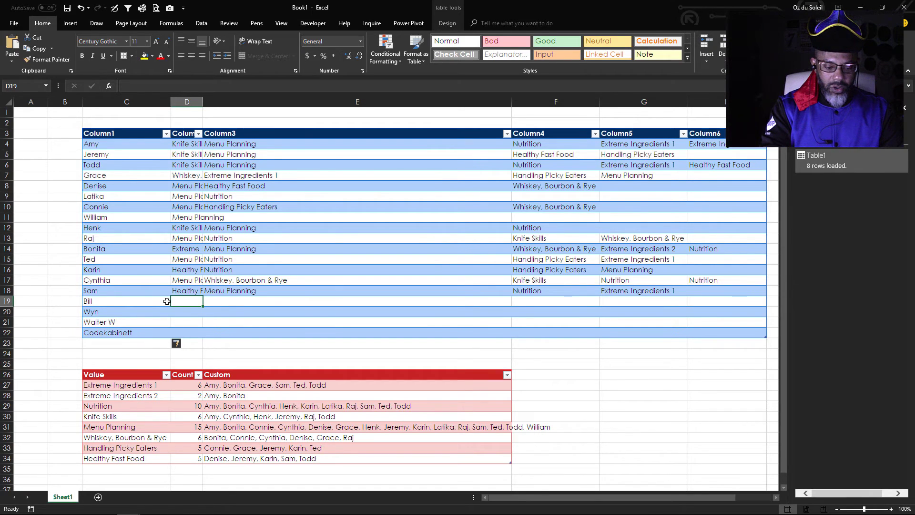
text(R)
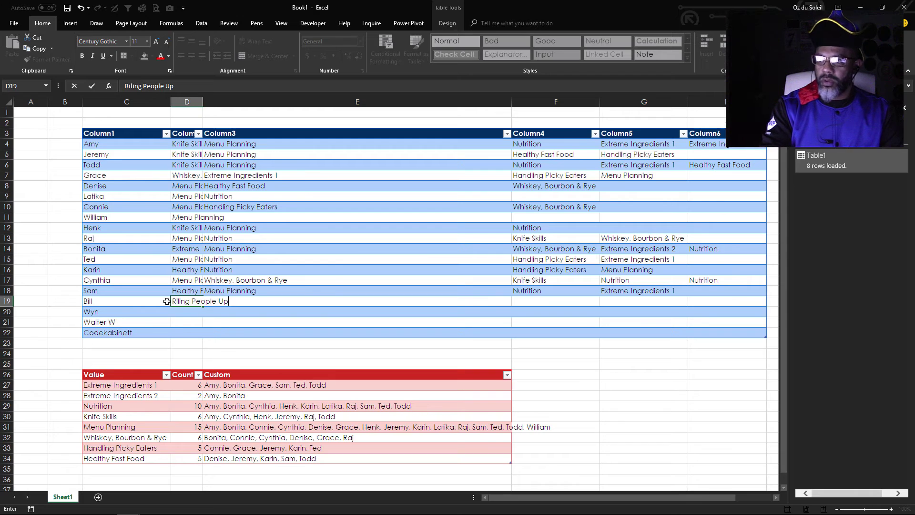
text(iling People Up)
key(Return)
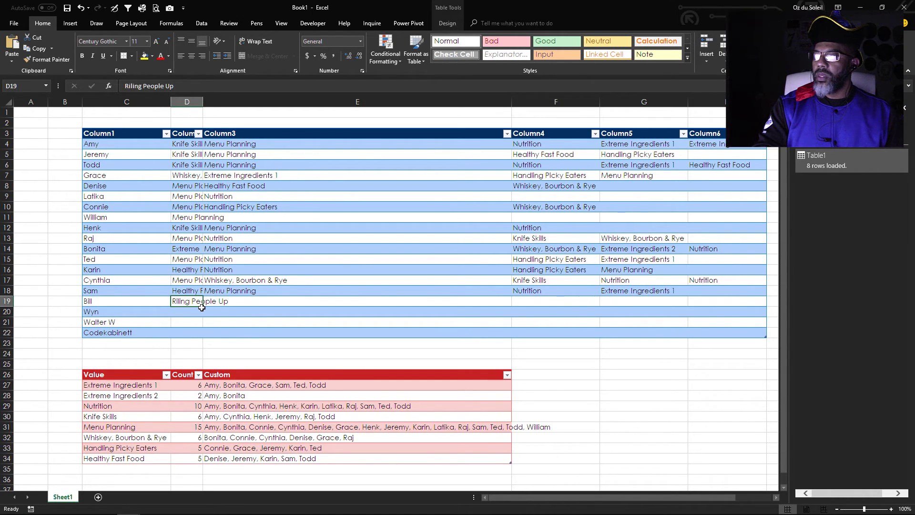
drag(201, 307, 198, 321)
Step: Enter Stick Wielding as the class in D21 and fill it down to D22
click(190, 322)
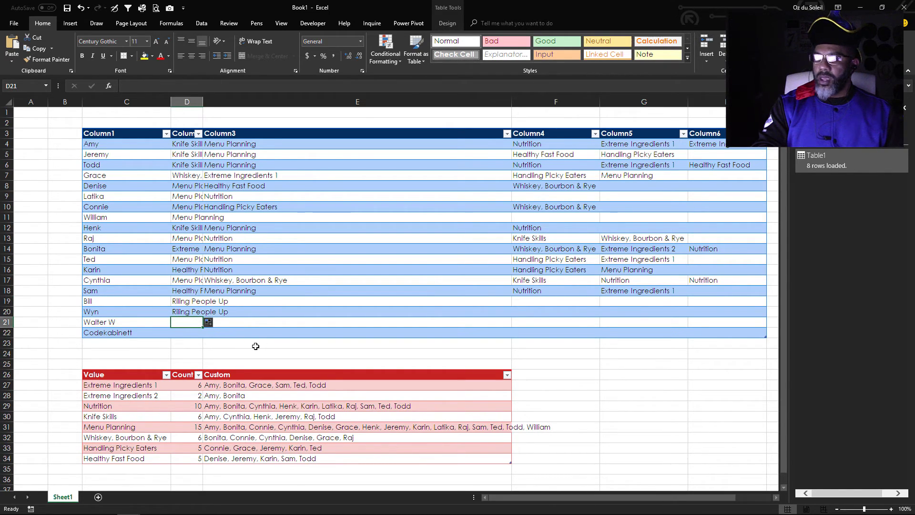
text(Stick Wielding)
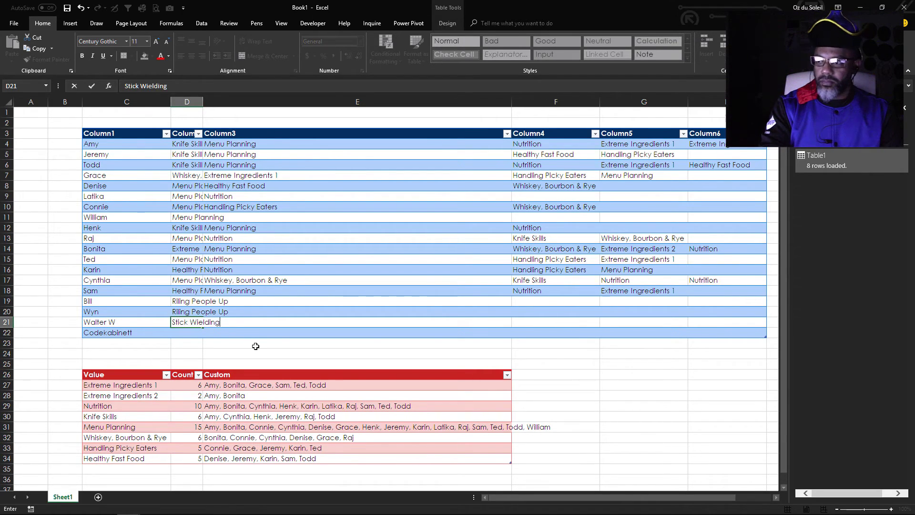
key(Return)
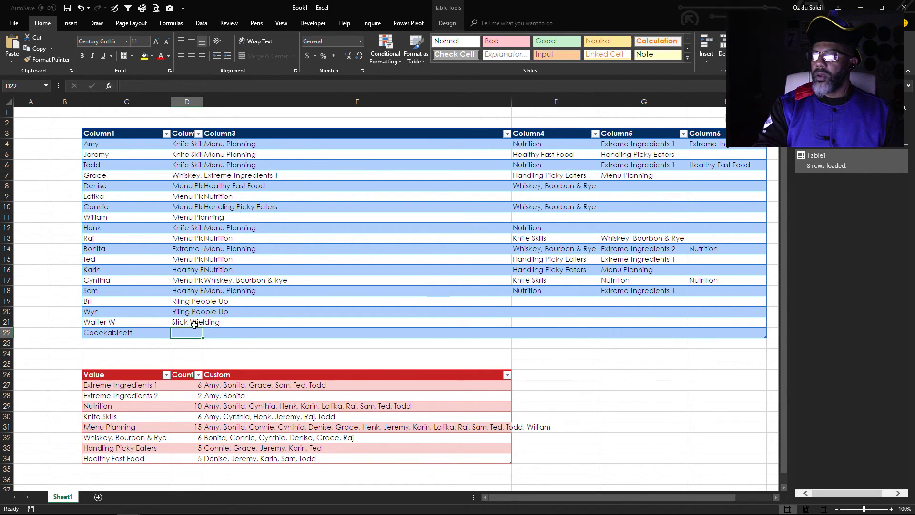
drag(202, 335, 202, 335)
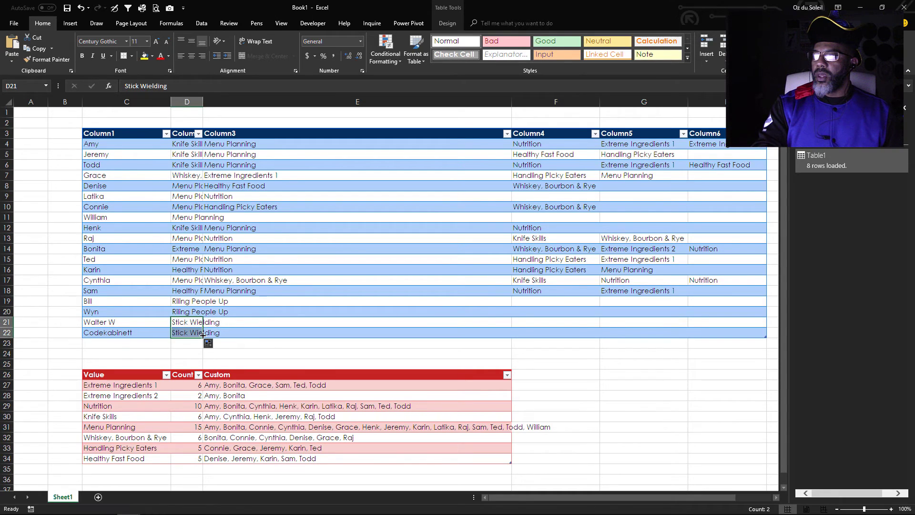
Step: Copy Stick Wielding from D22 and paste only its value into Column3 at E20
right_click(190, 334)
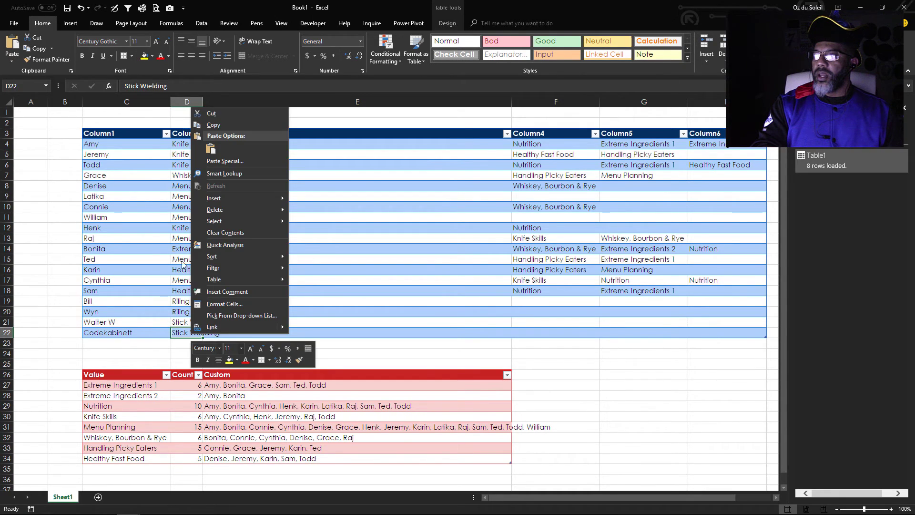
click(218, 126)
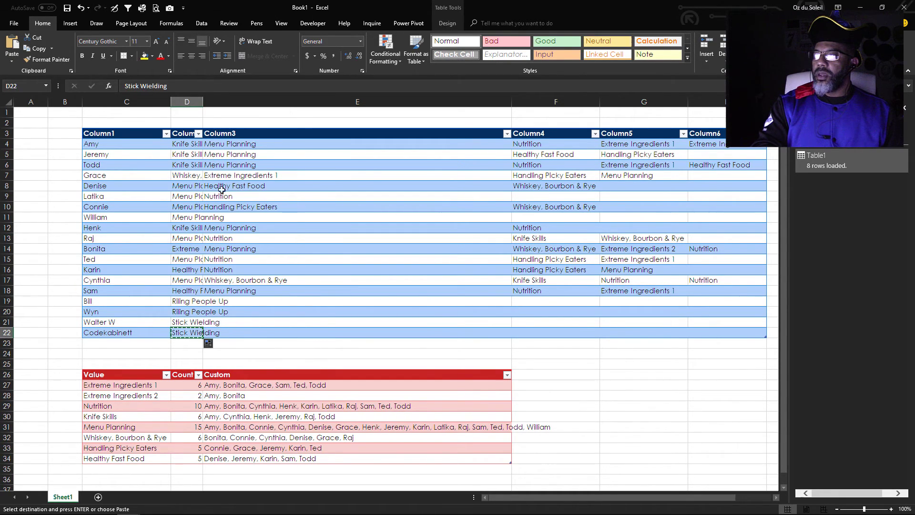
right_click(258, 313)
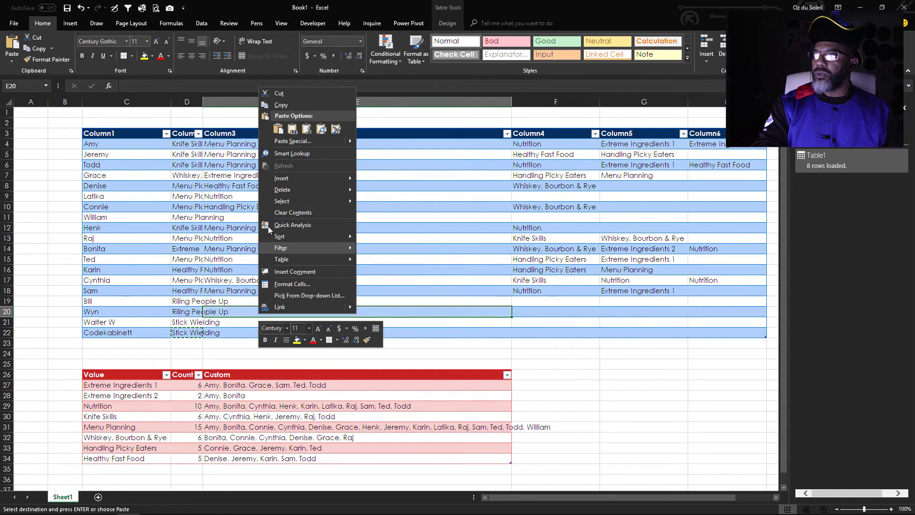
click(291, 132)
click(280, 212)
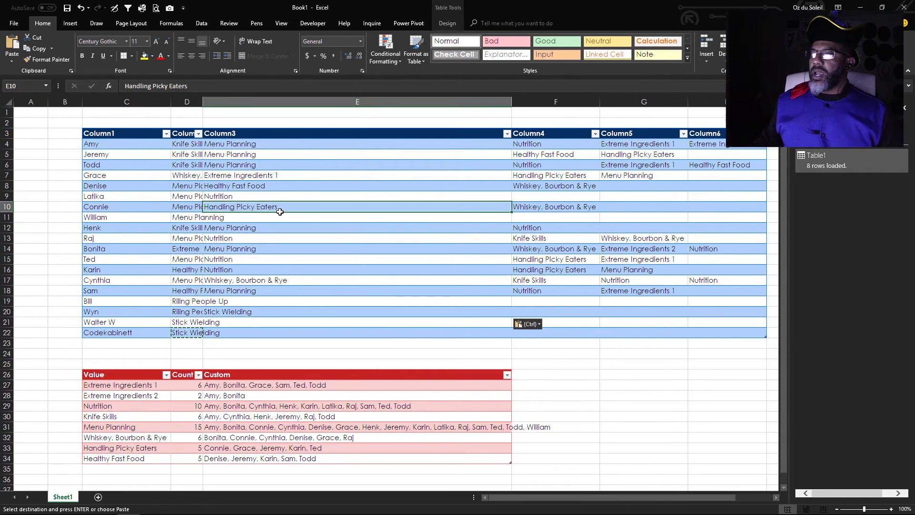
Step: Refresh all queries to update the class summary table with the added students and classes
scroll(280, 212, down, 3)
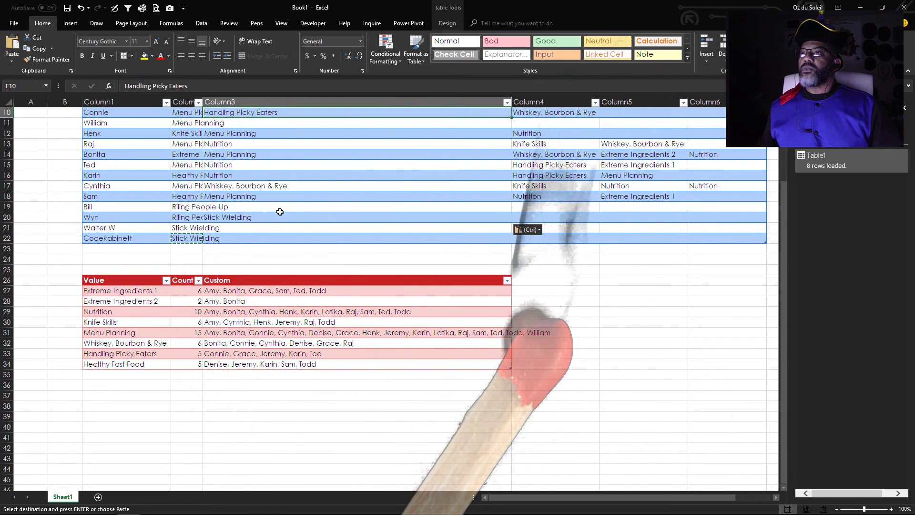
click(199, 26)
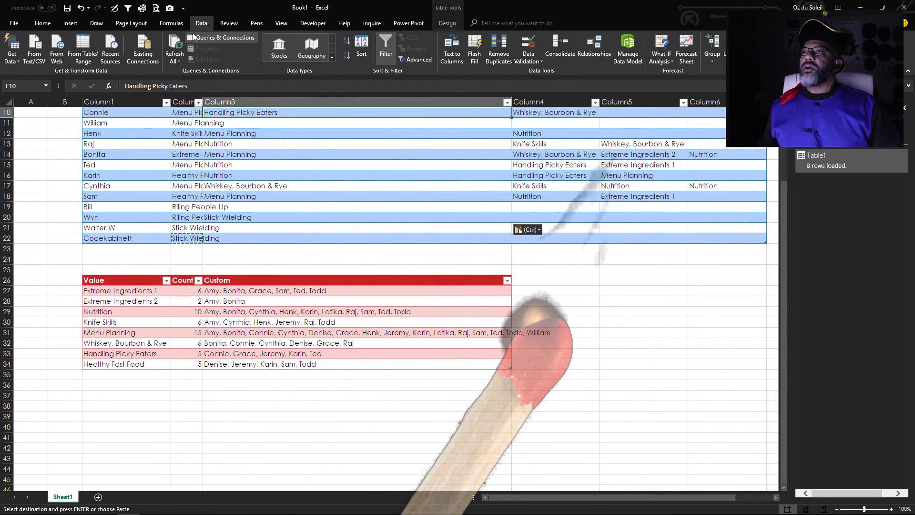
click(173, 47)
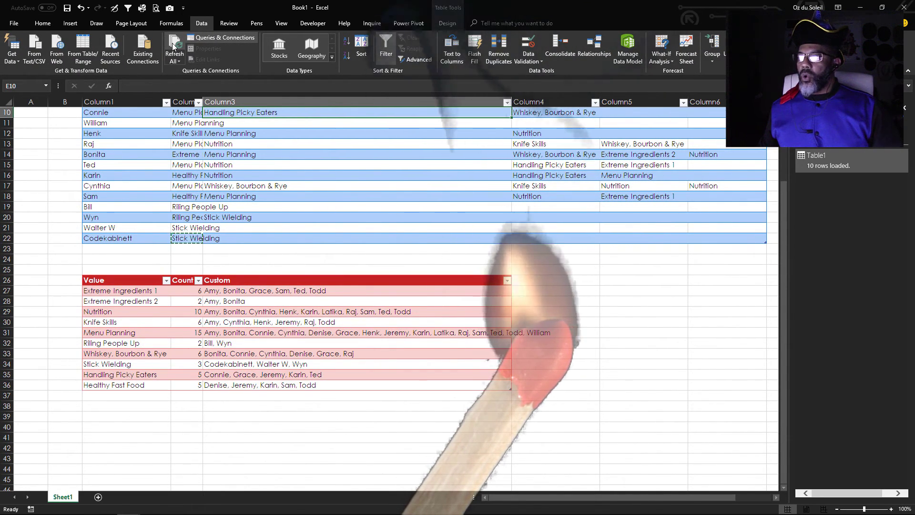